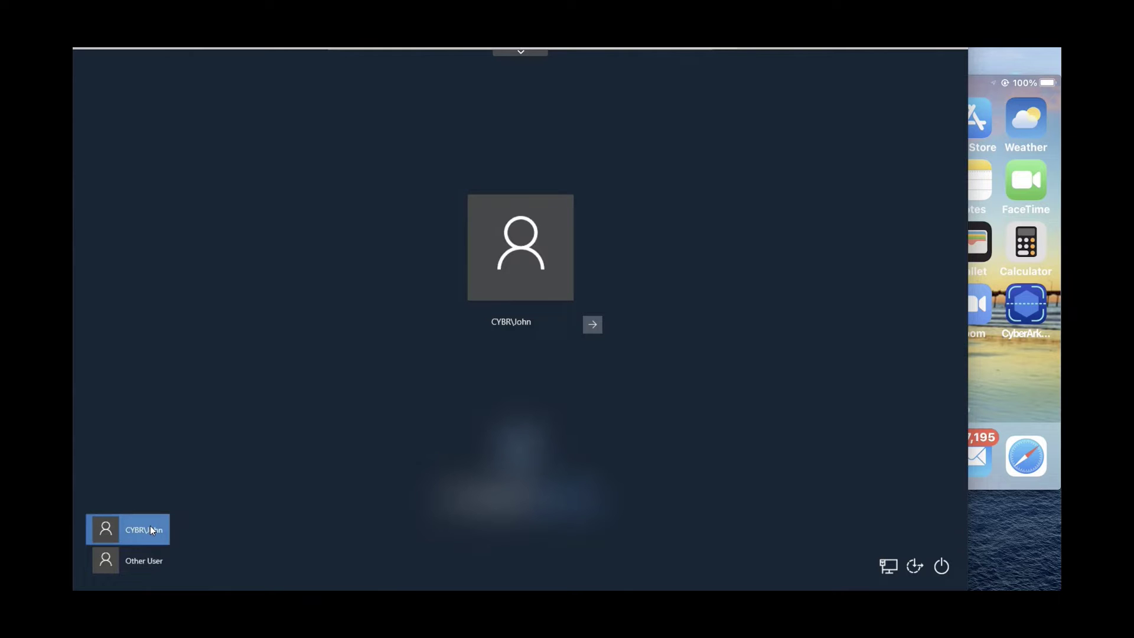
Sign in as the domain user with the Password authentication method and enter the account password.
click(591, 325)
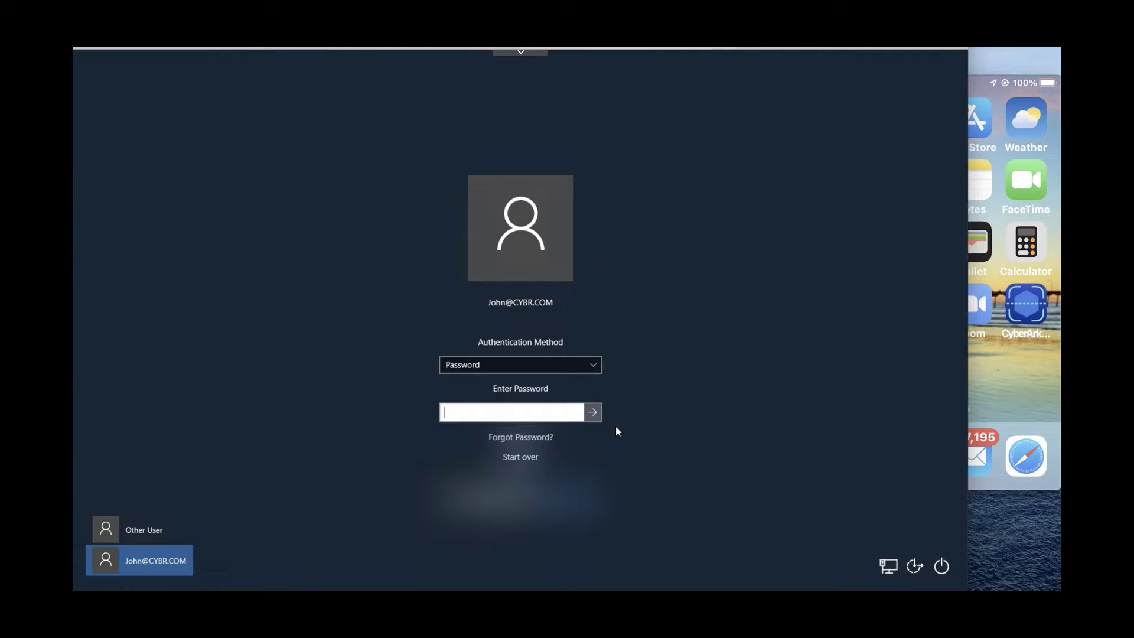
click(599, 364)
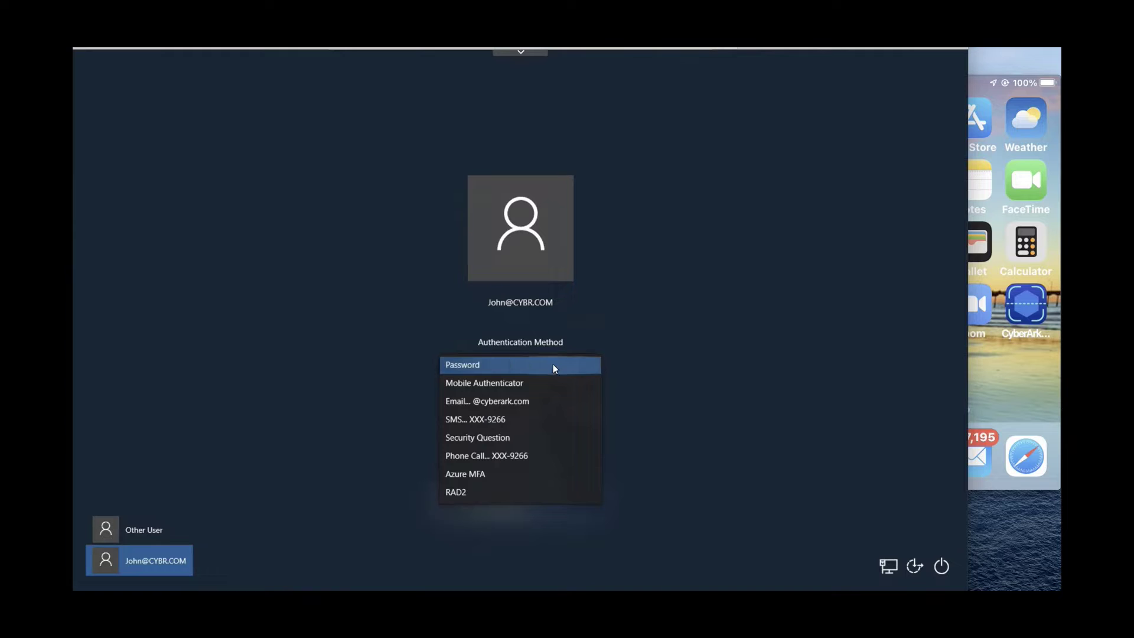
click(571, 365)
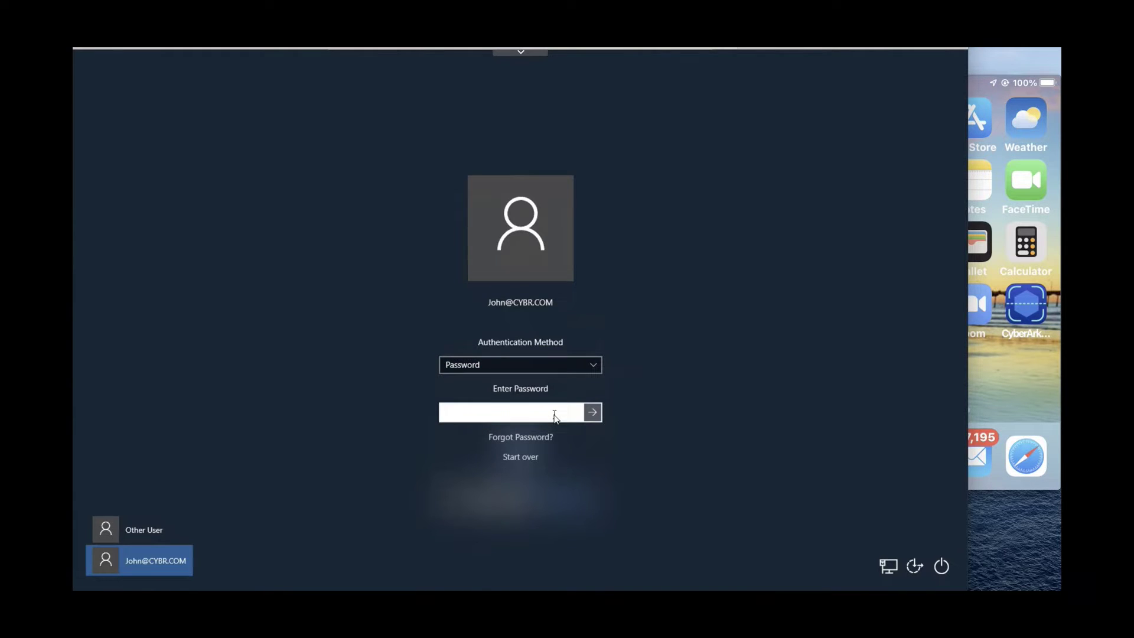
text(•••••••••)
Submit the password, keep Mobile Authenticator as second factor, and send the approval push.
click(592, 414)
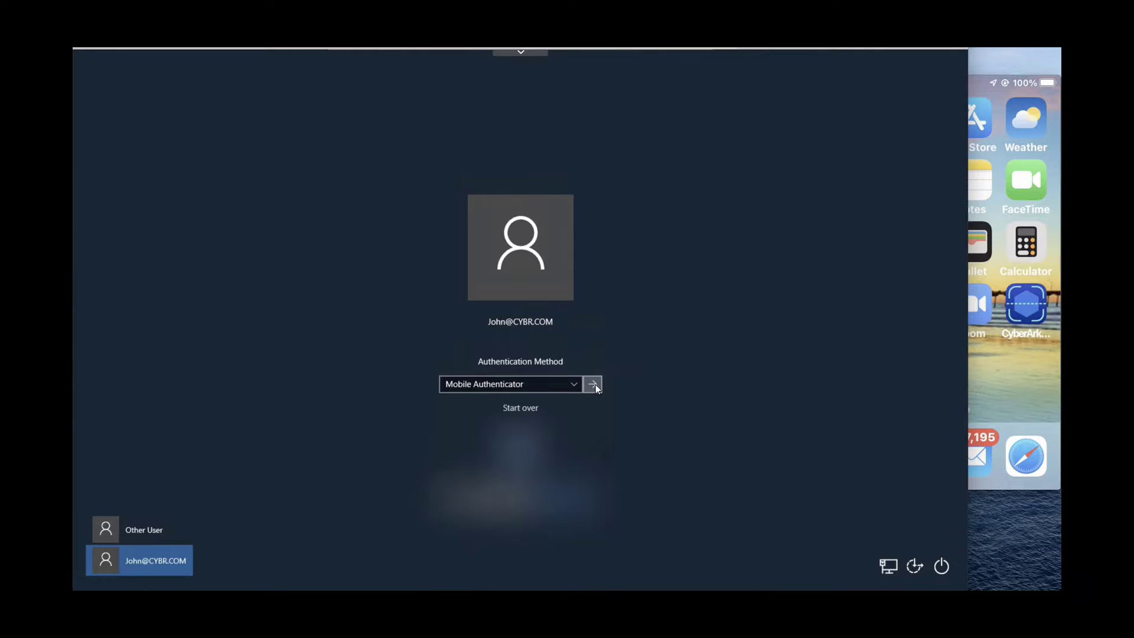
click(574, 385)
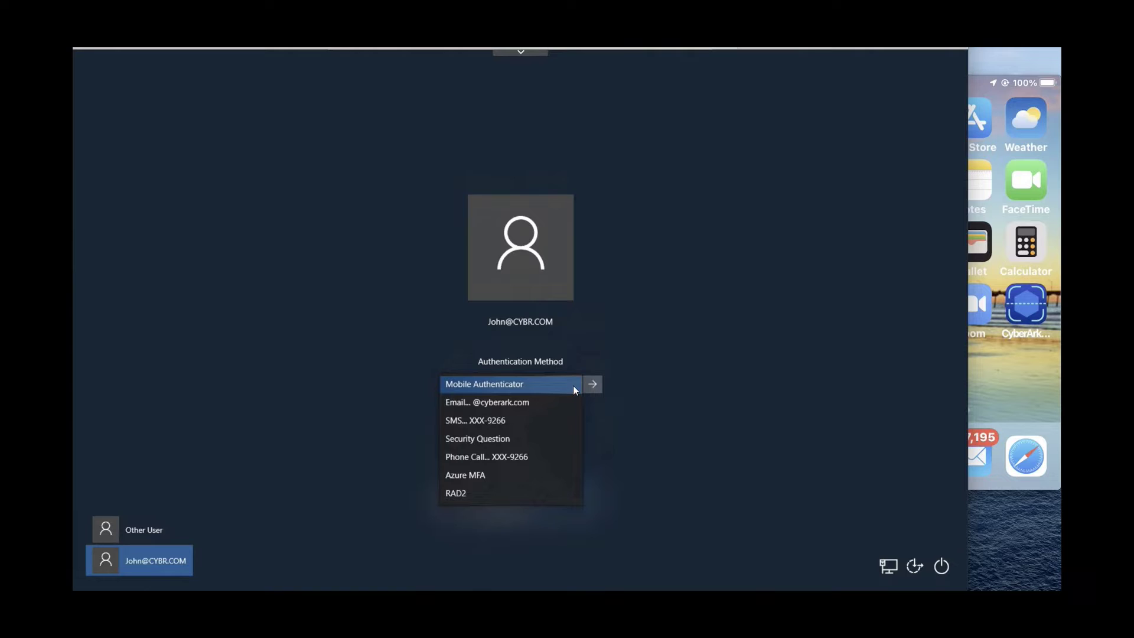
click(594, 386)
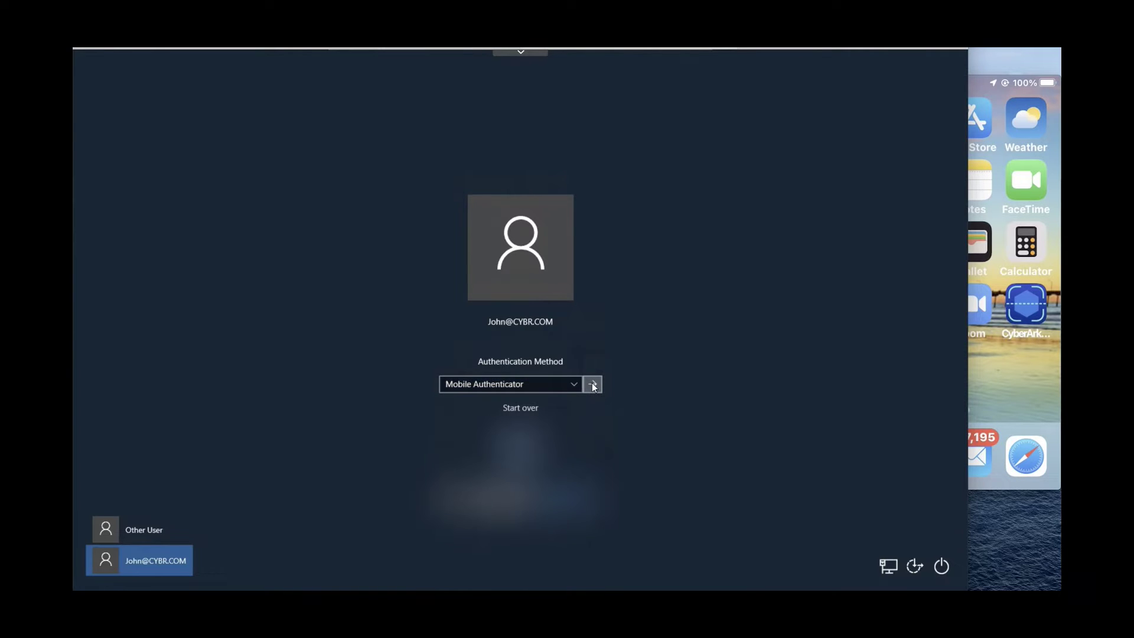
click(592, 385)
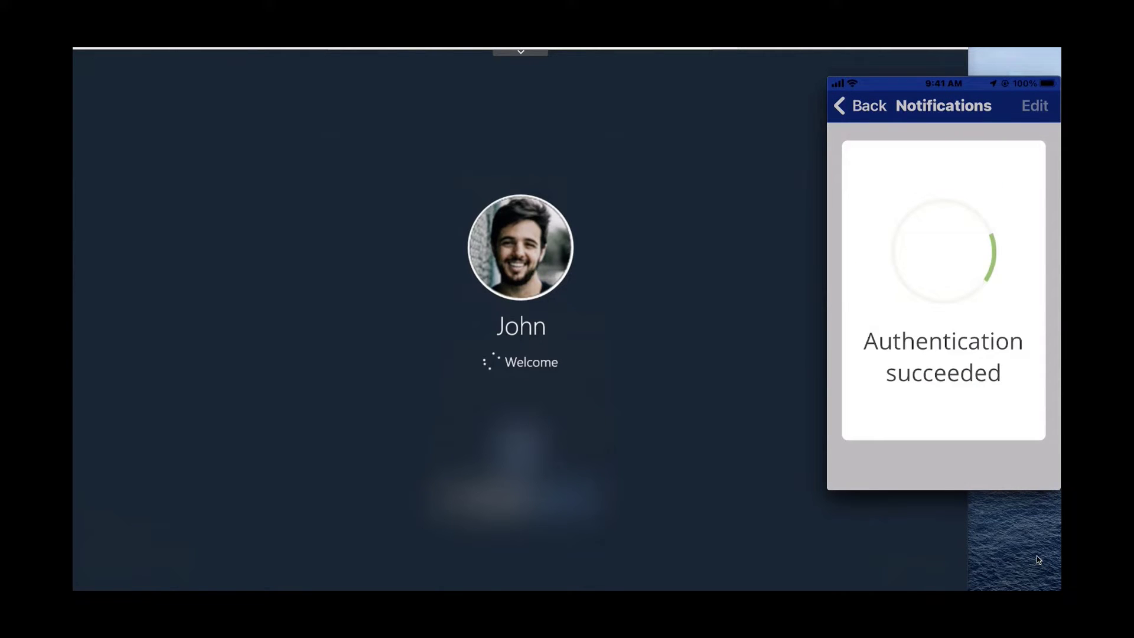
With the portal's Applications page loaded, open the account menu under the user name.
click(758, 506)
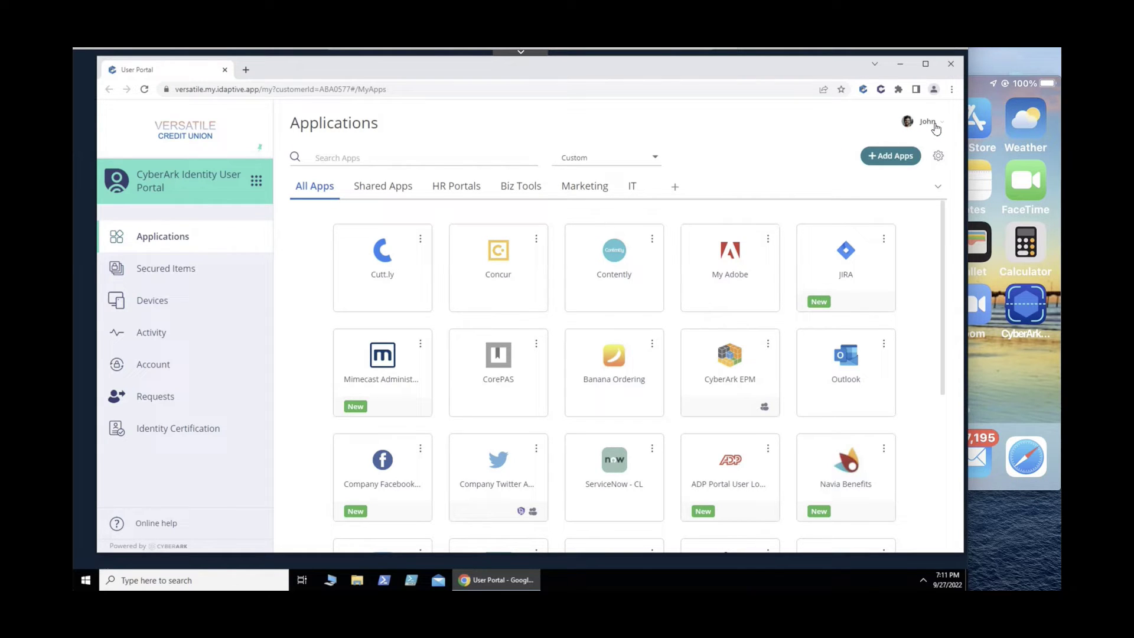
click(936, 128)
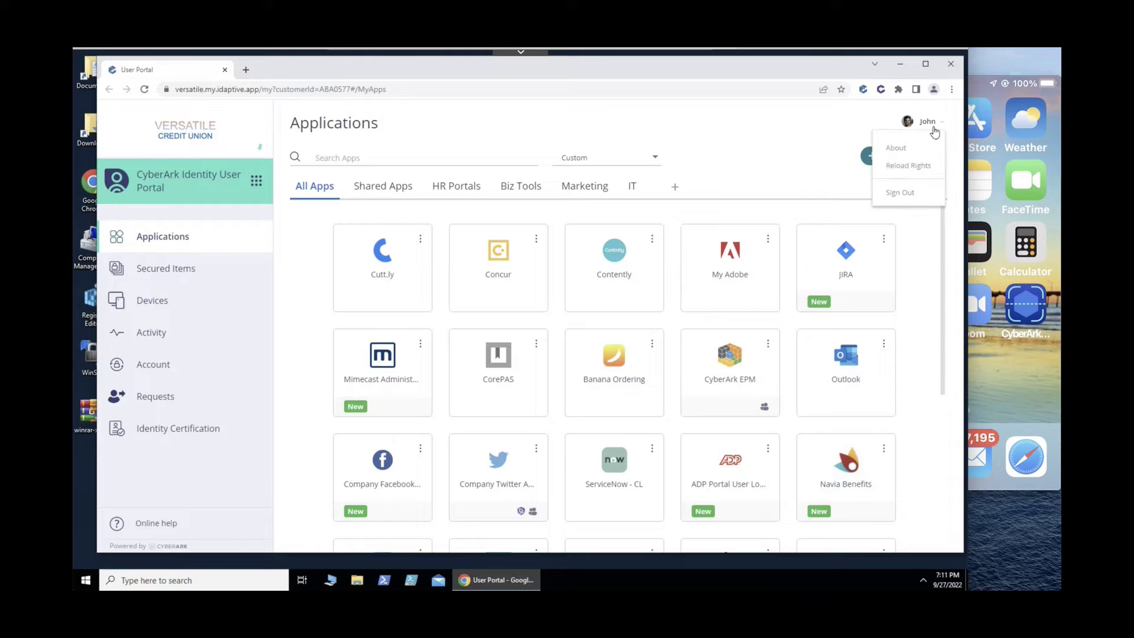
Sign out of the portal and enter the username to sign back in.
click(902, 191)
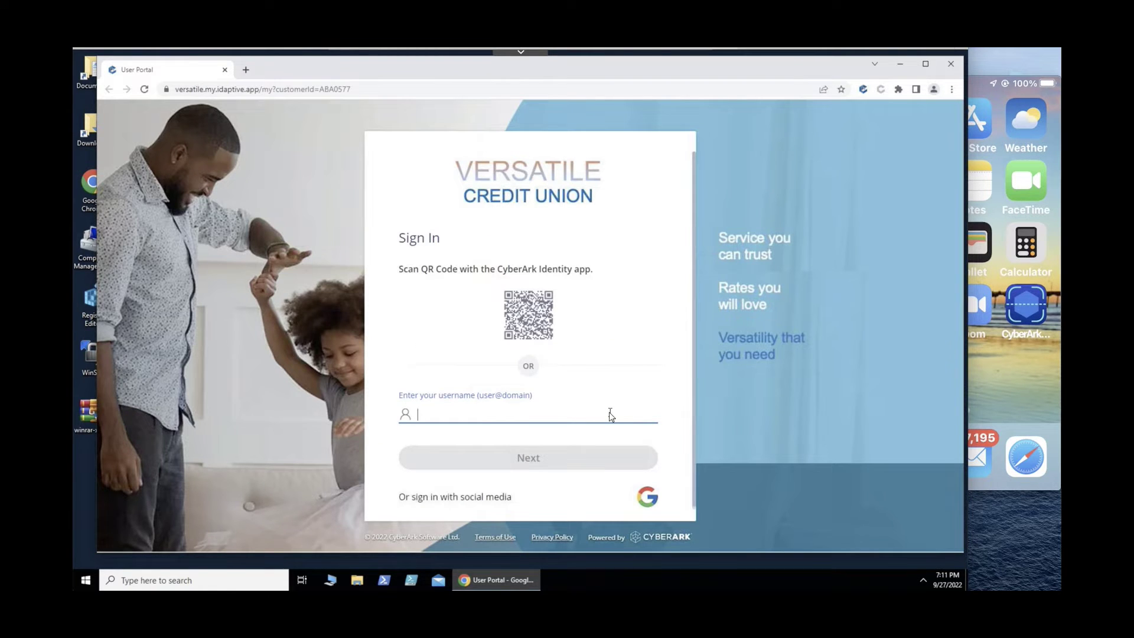
text(john)
key(Return)
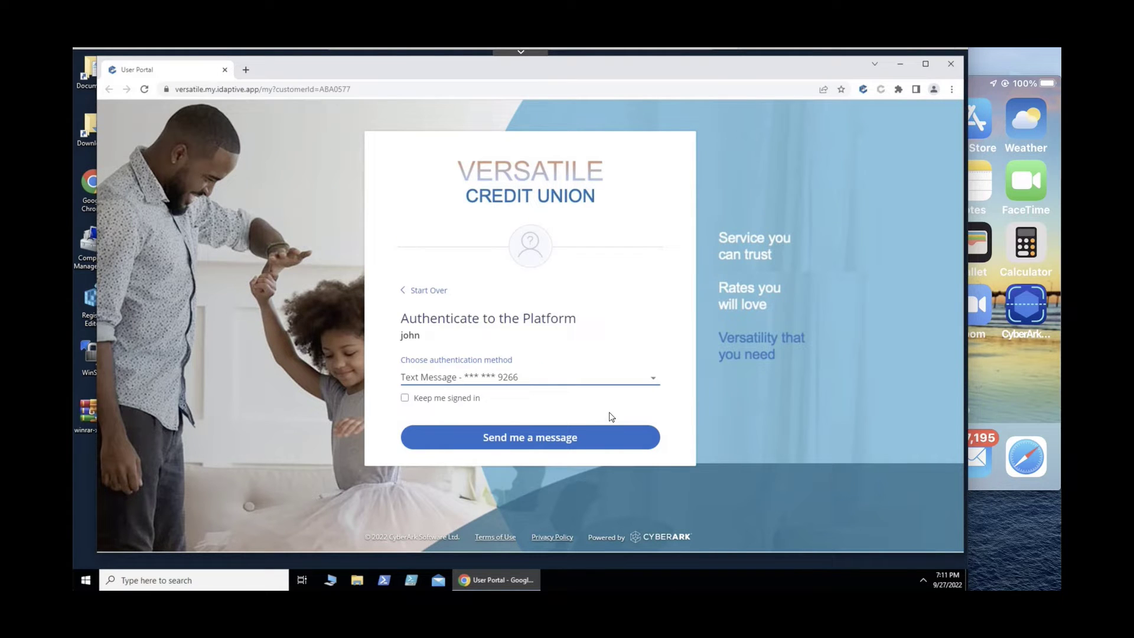
Choose Text Message as the authentication method and send the verification message.
click(645, 386)
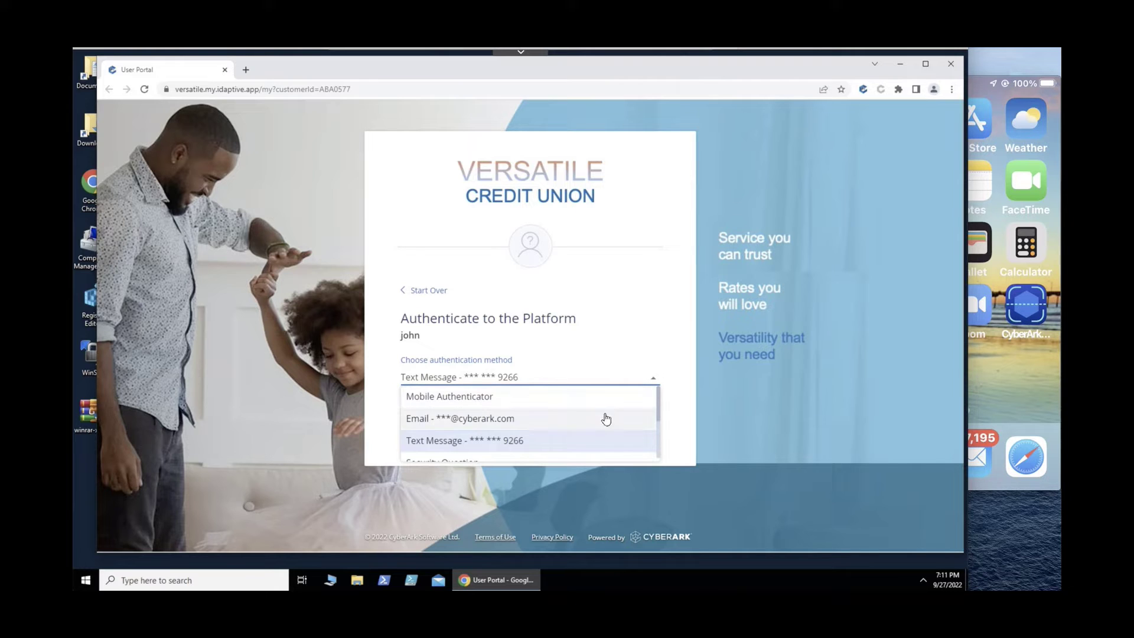
scroll(607, 419, down, 2)
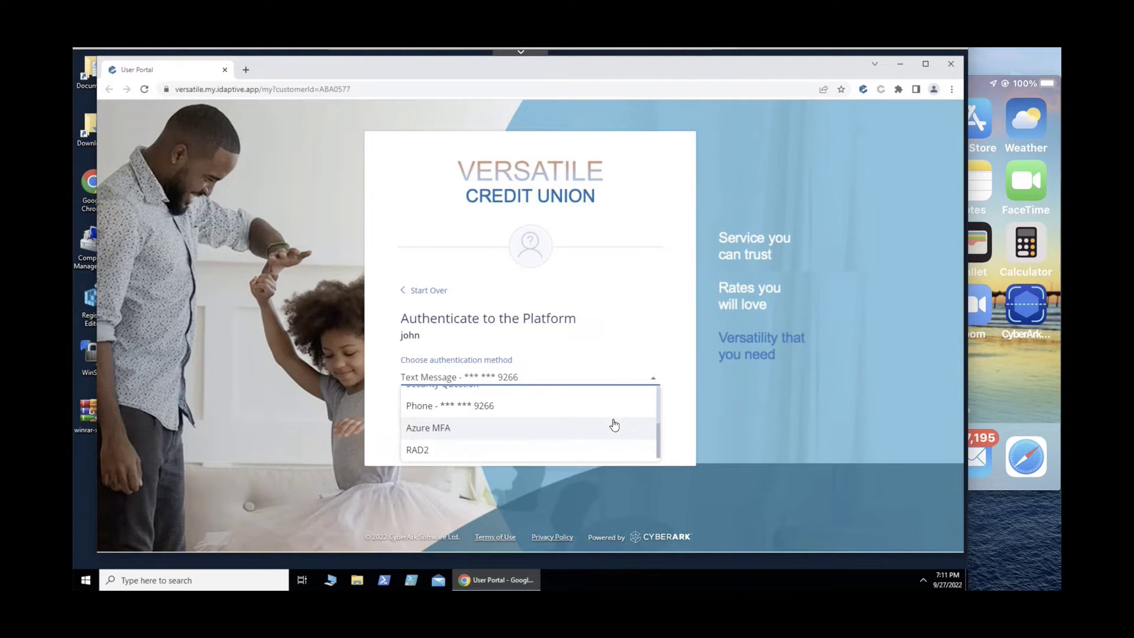
scroll(612, 425, up, 3)
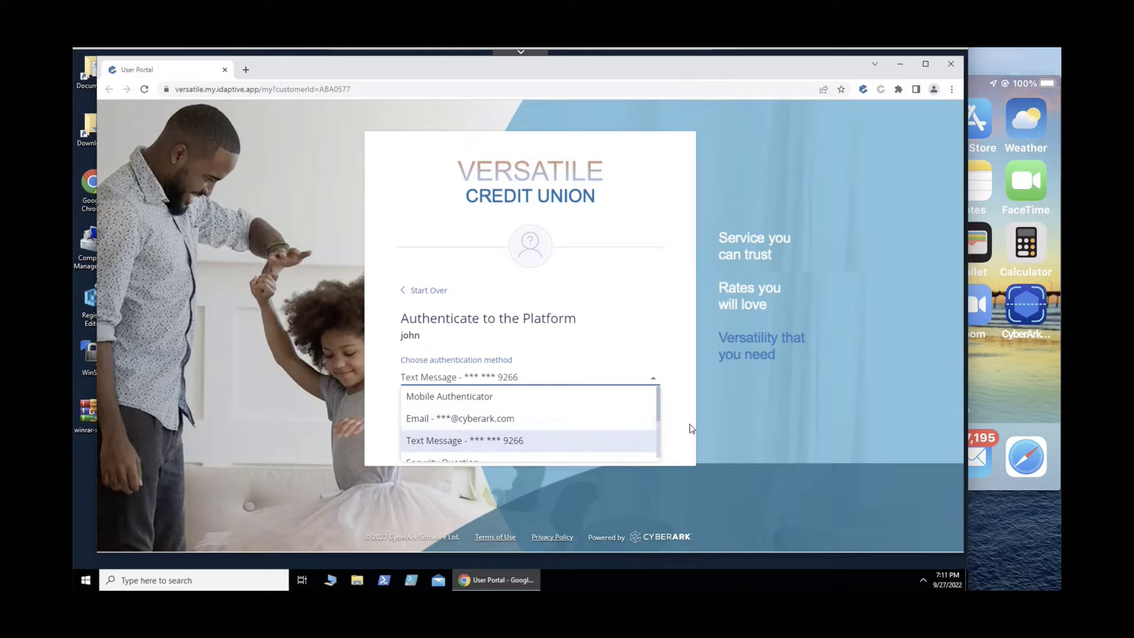
click(587, 440)
click(586, 437)
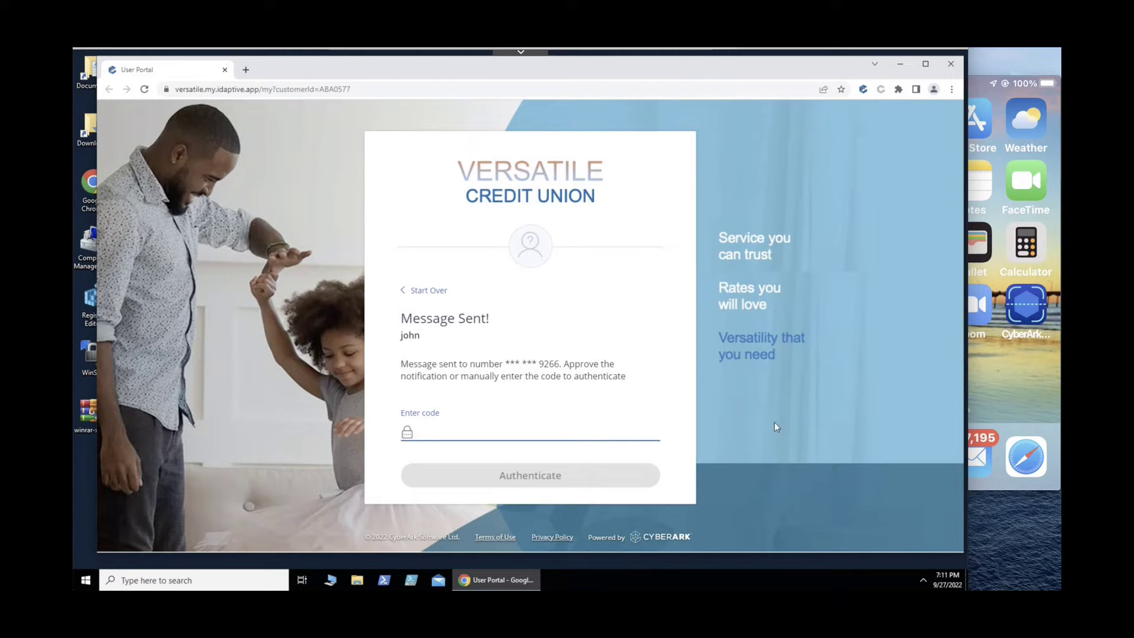
Approve sign-in through the SMS link on the phone, then return to the browser.
click(1010, 380)
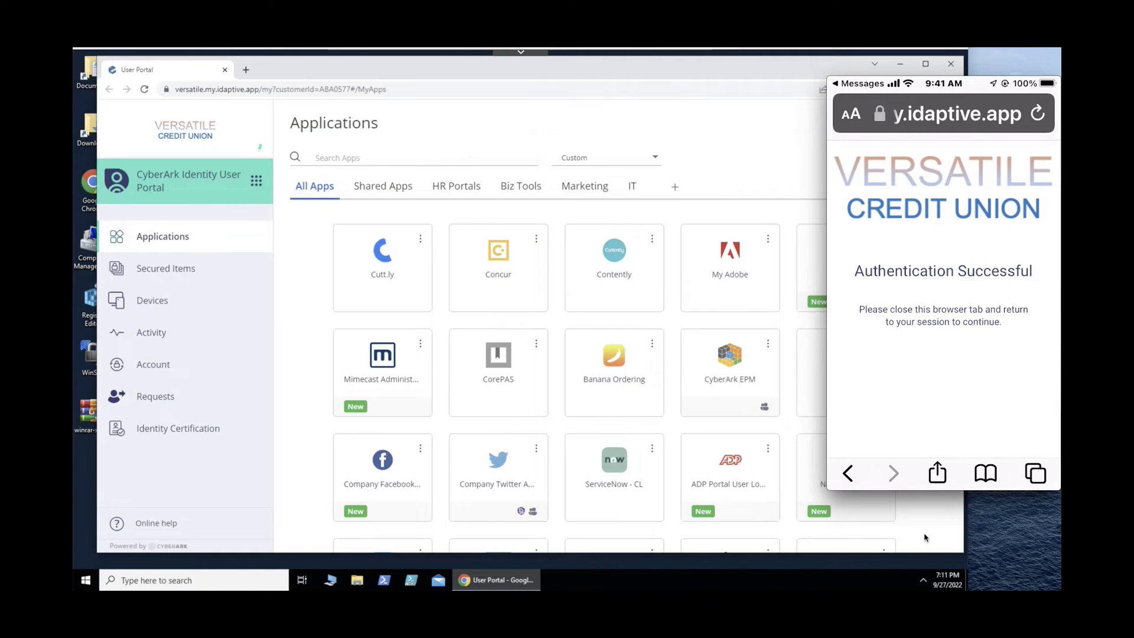
click(926, 539)
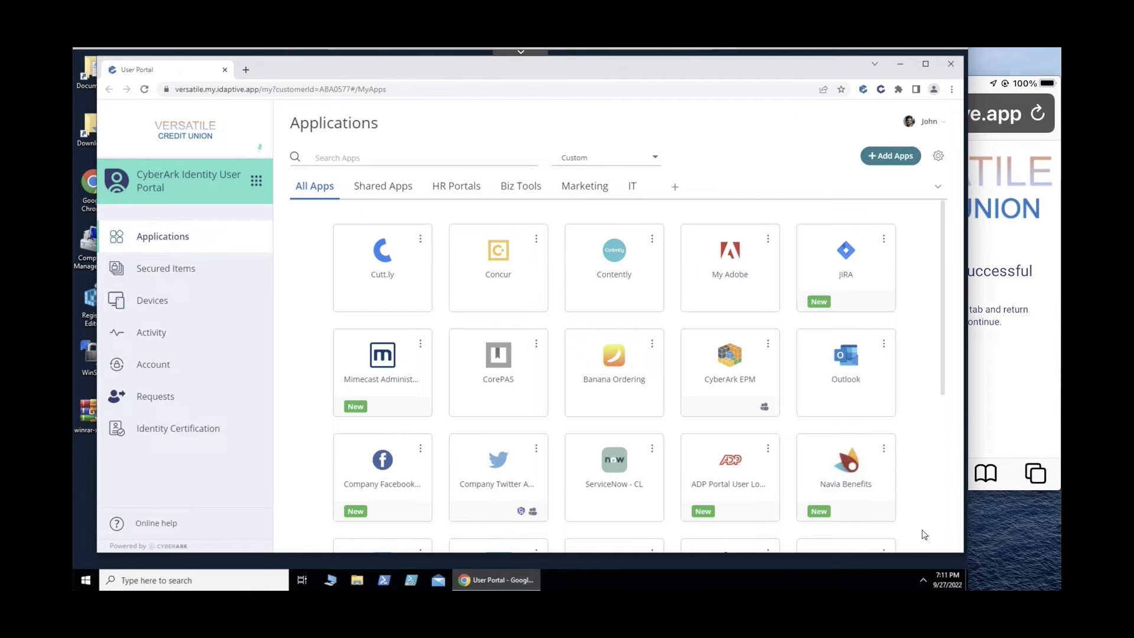
Launch CyberArk EPM and Outlook from the portal, returning to the User Portal tab after each.
click(730, 369)
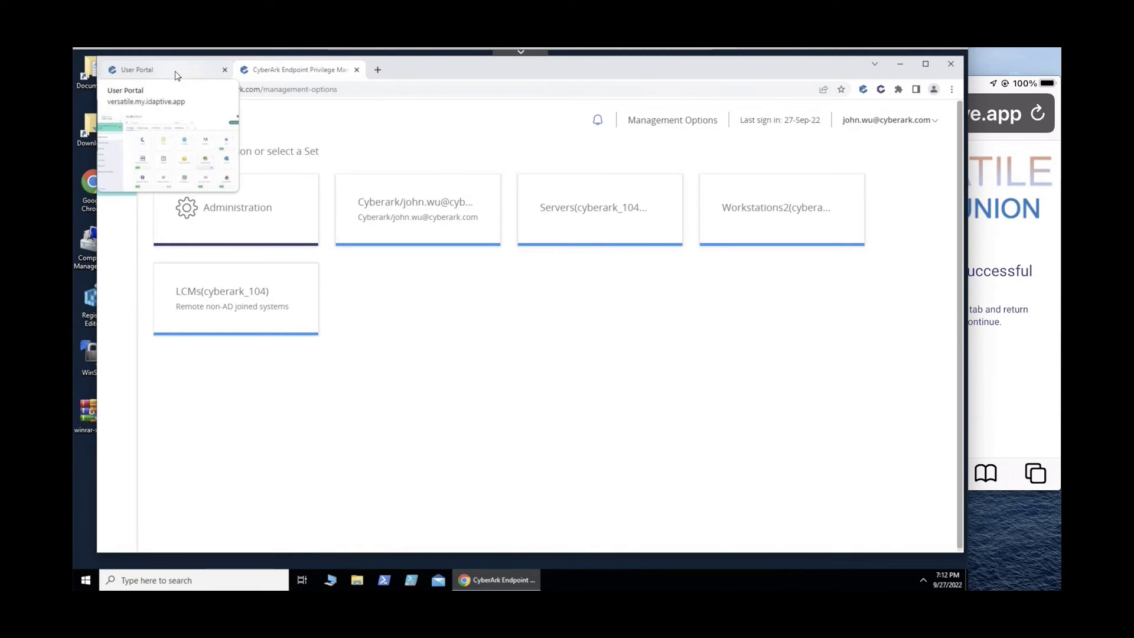
click(176, 75)
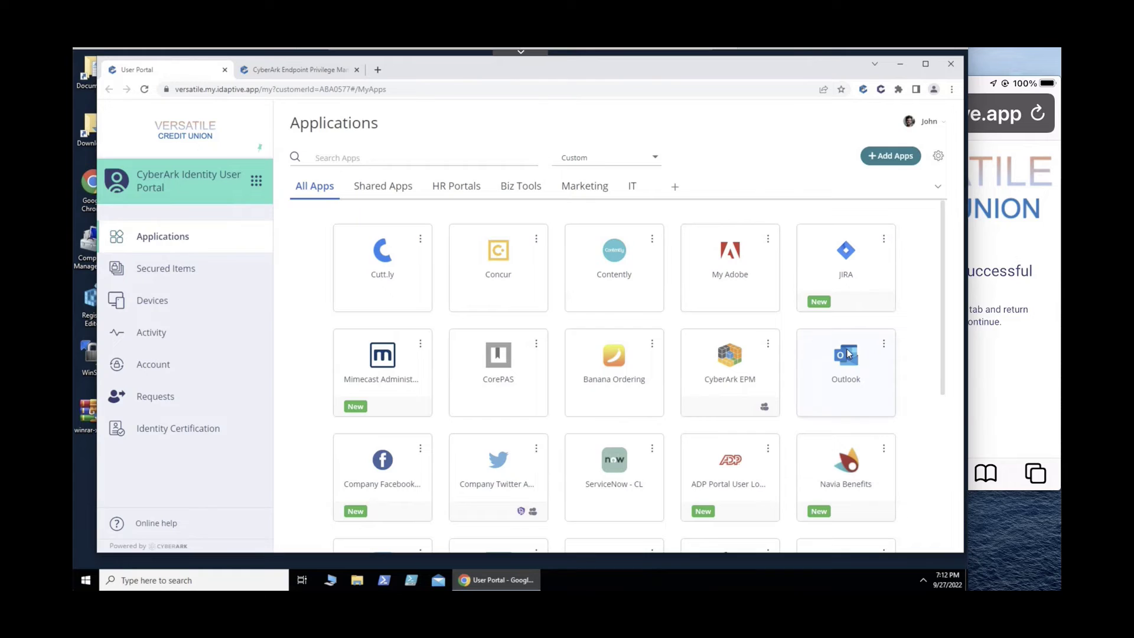
click(848, 353)
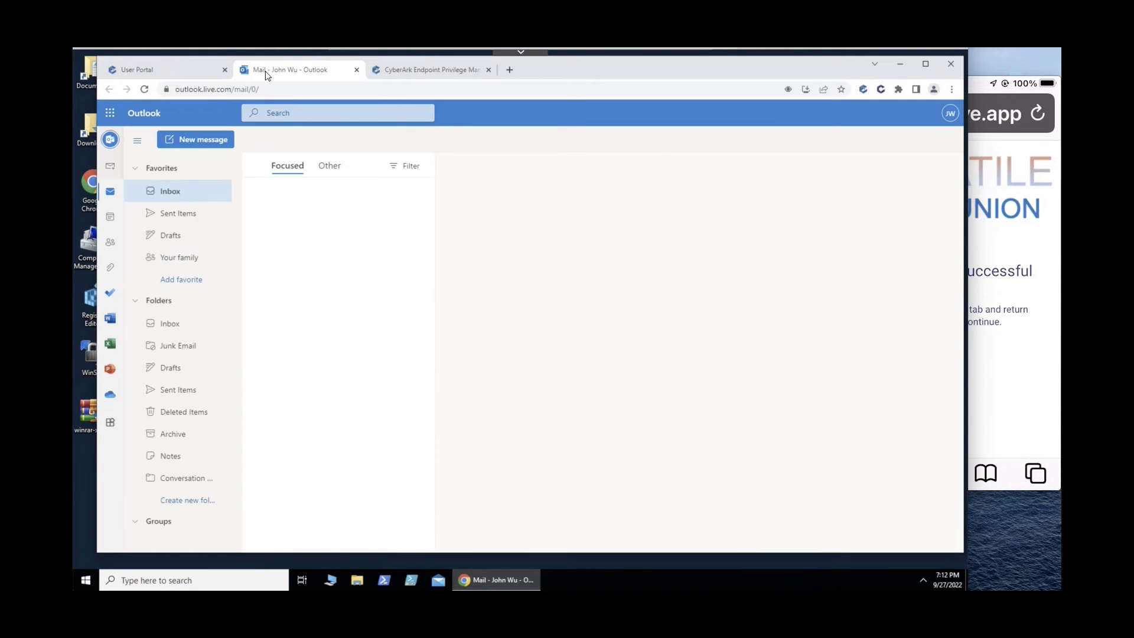
click(191, 73)
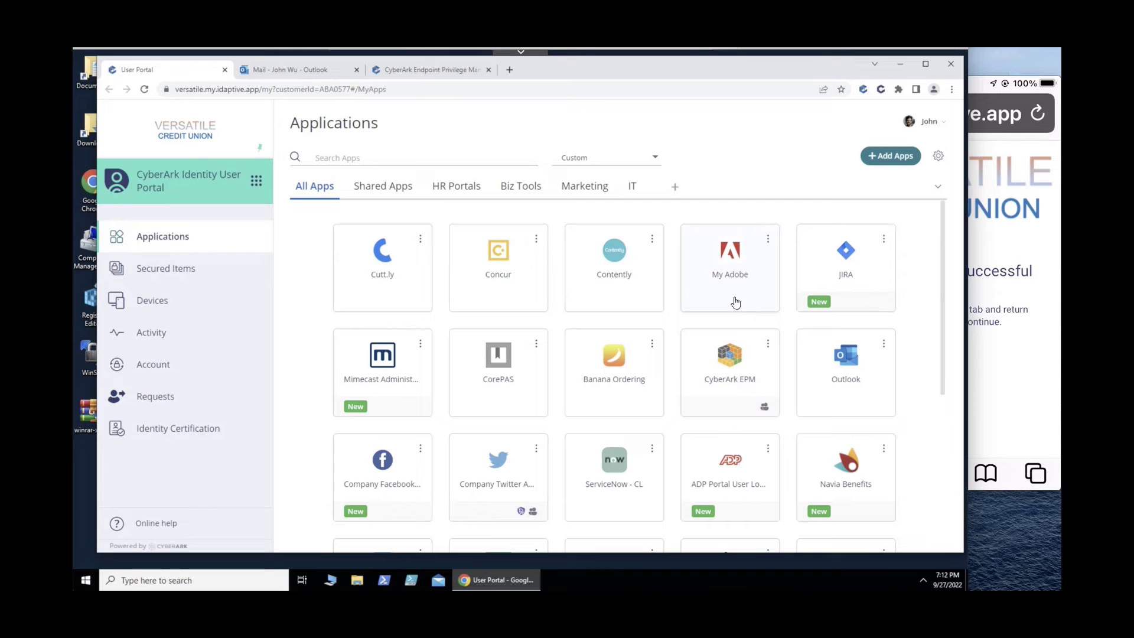
Save My Adobe credentials, pasting the account e-mail as user name and entering the password.
click(735, 259)
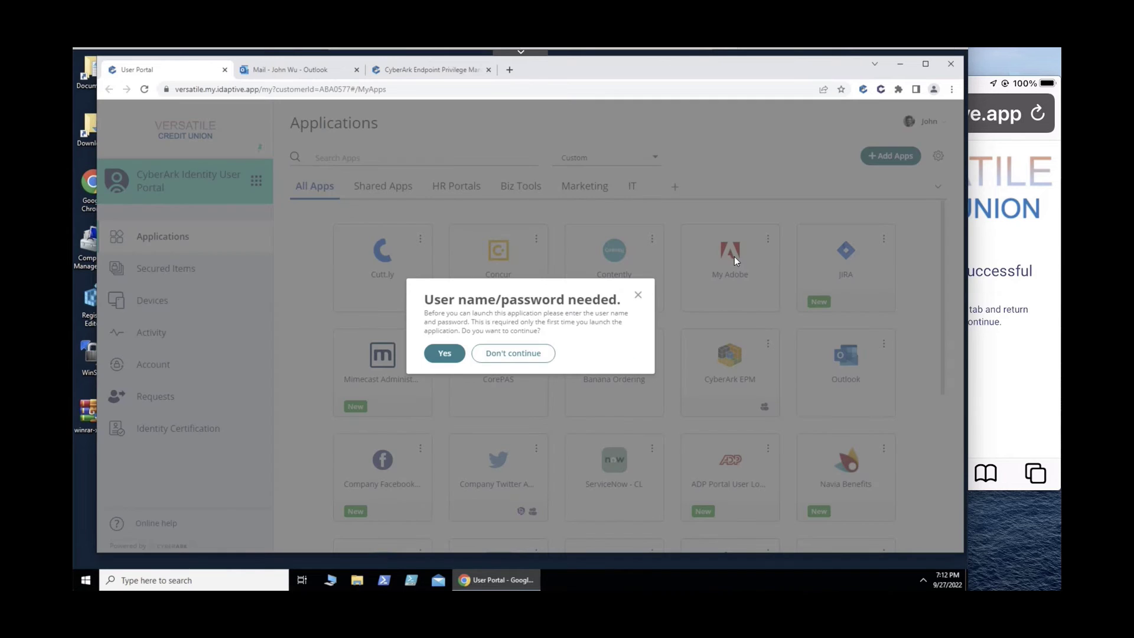
click(445, 354)
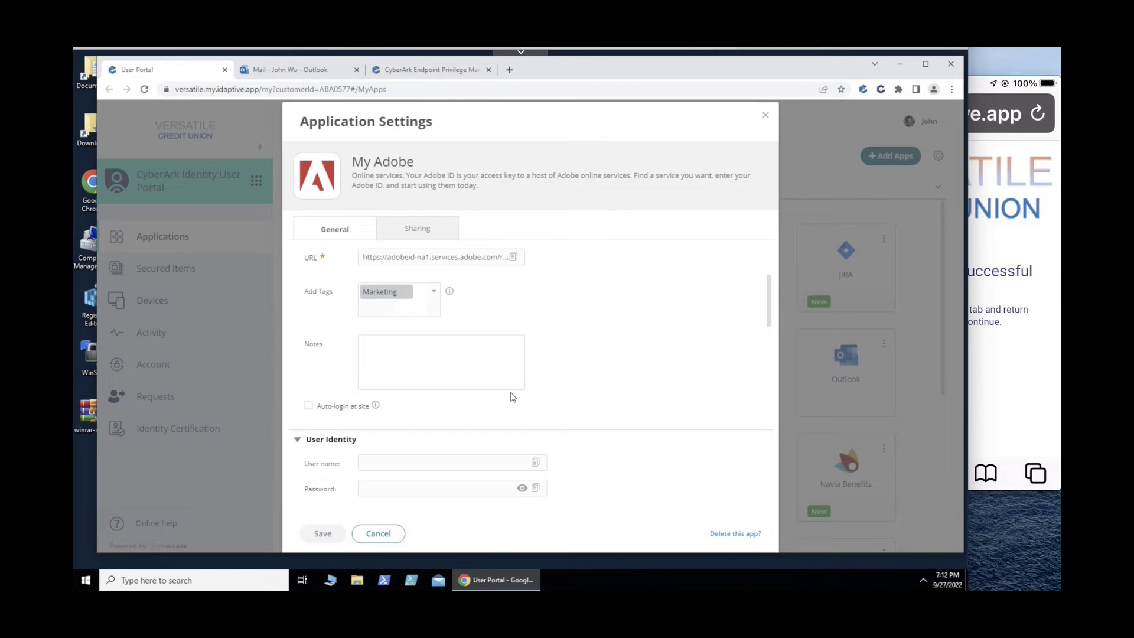
right_click(372, 465)
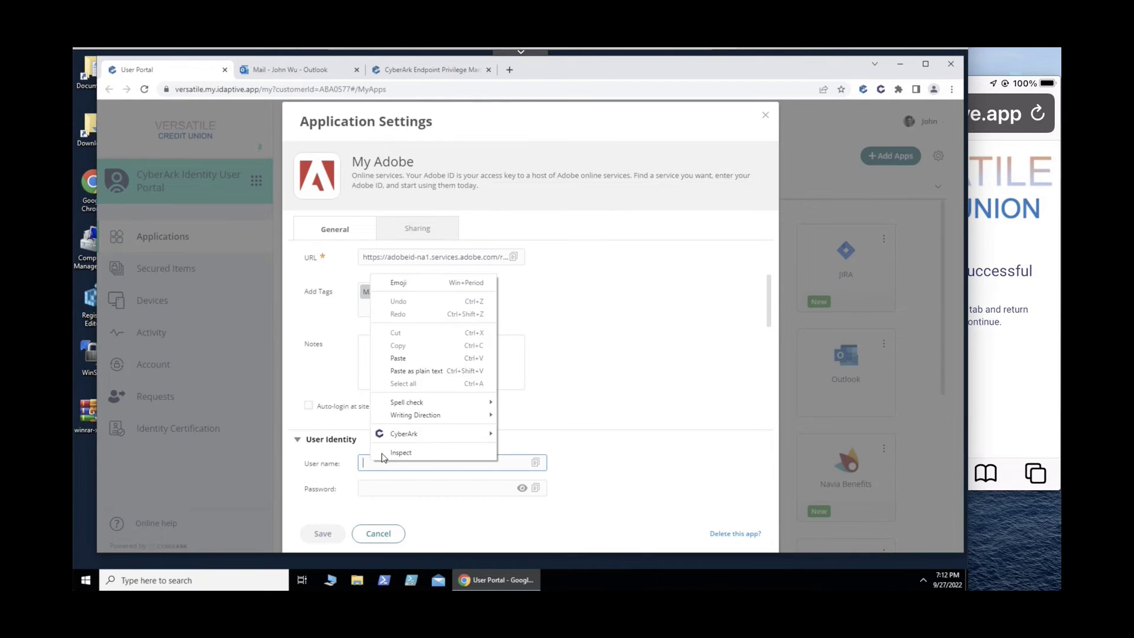
click(412, 356)
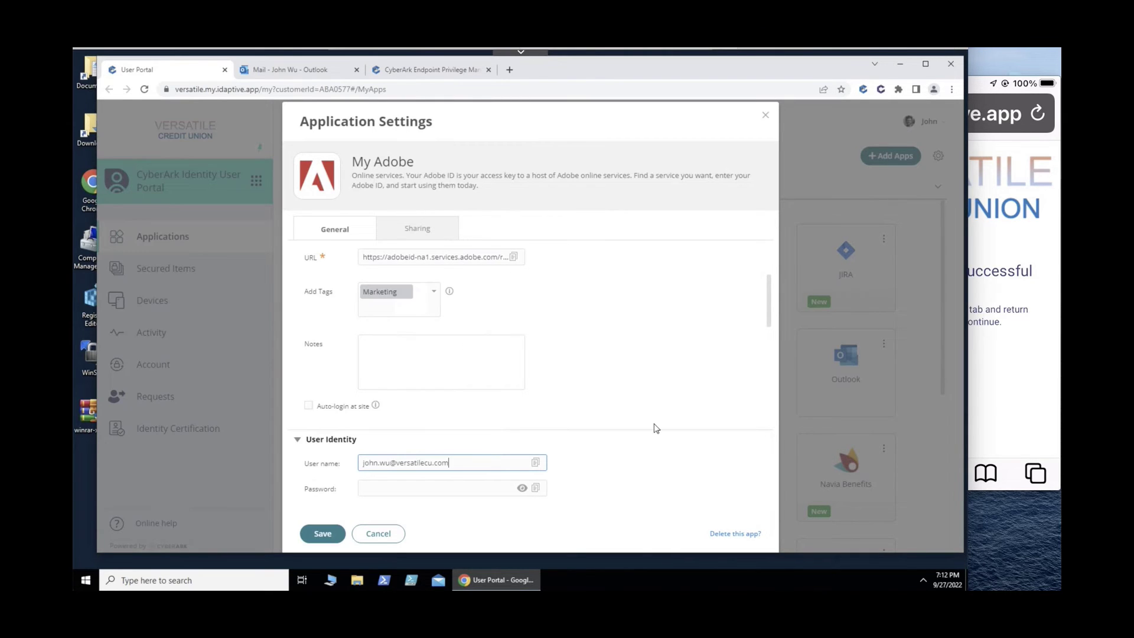
click(433, 491)
text(•••)
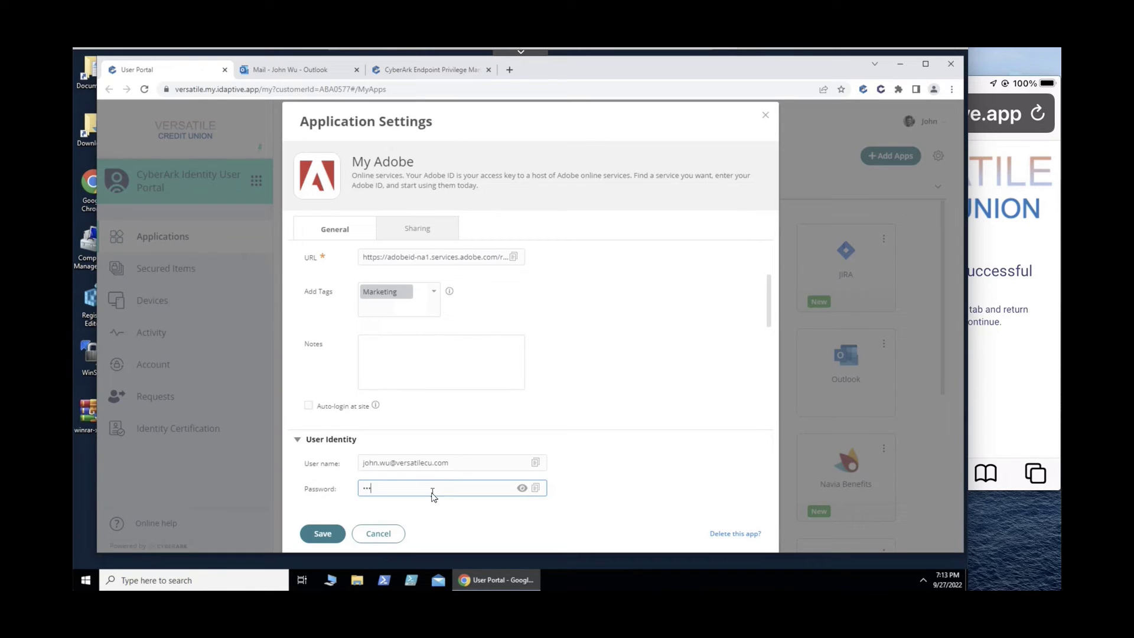
text(•••••••••)
click(323, 533)
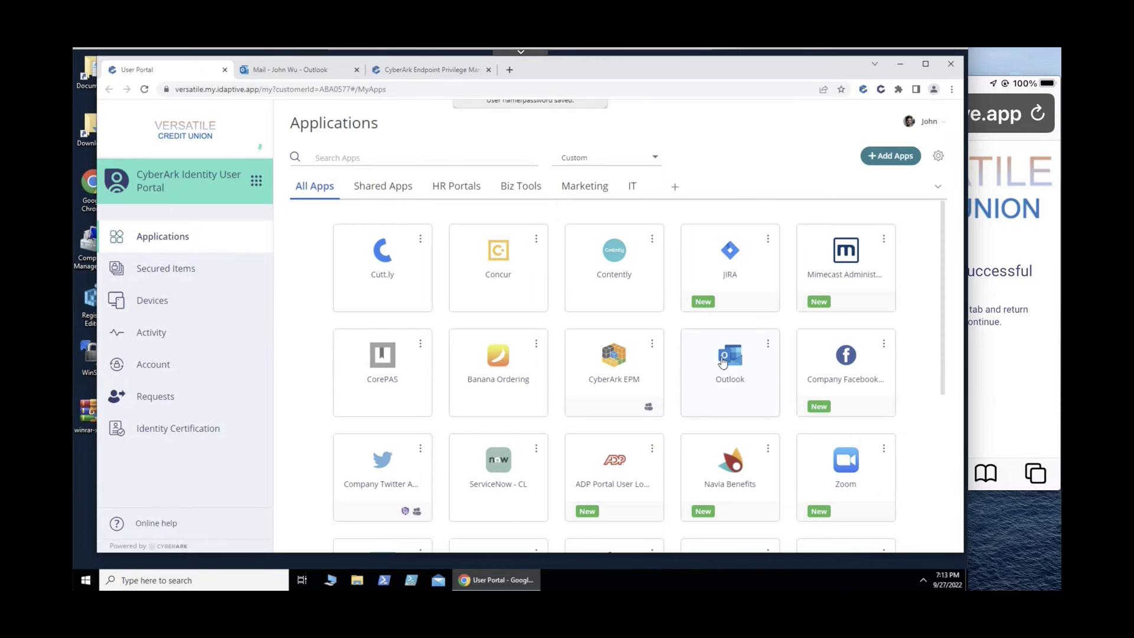
Search the app list for 'ad'.
scroll(738, 342, down, 5)
click(342, 156)
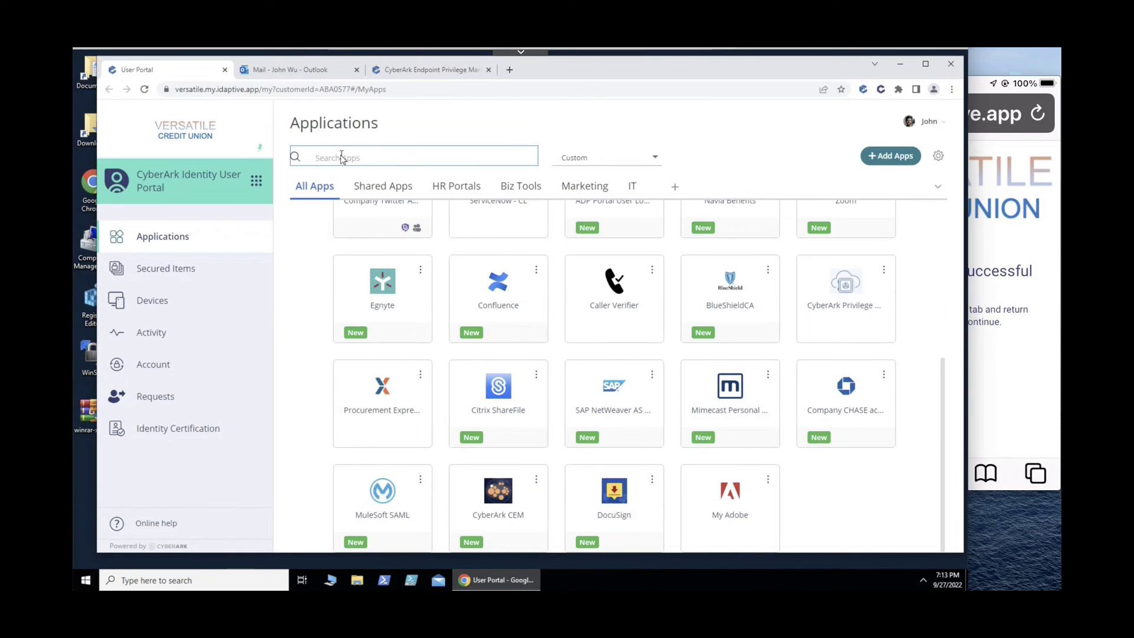
text(ad)
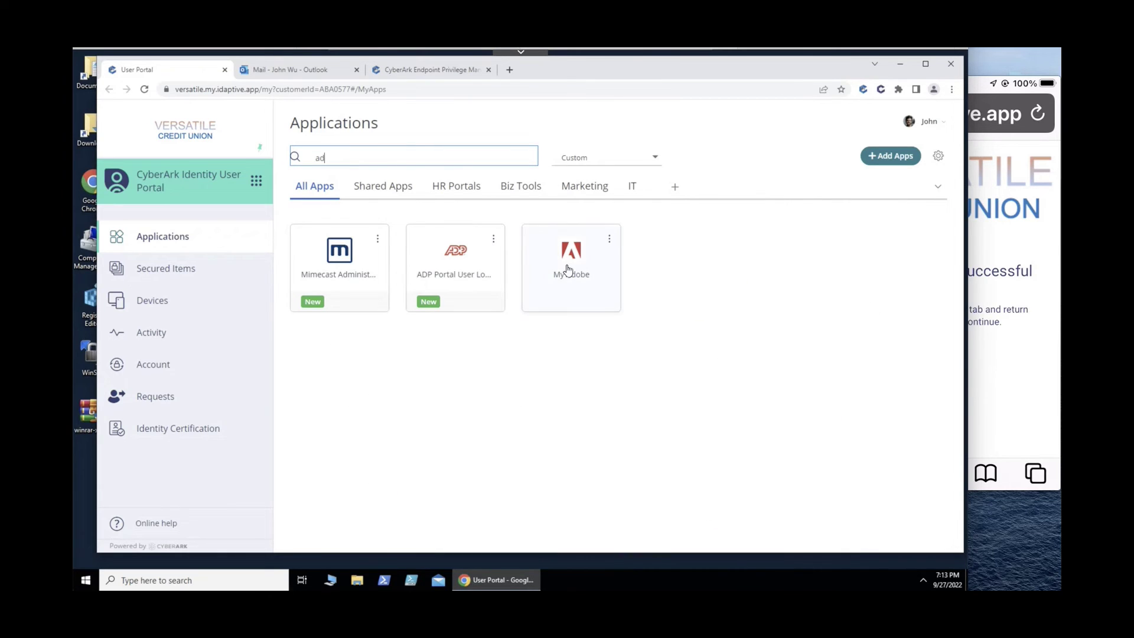
Launch My Adobe, then drag the Cutt.ly tile into the Marketing category and check it appears there.
click(568, 270)
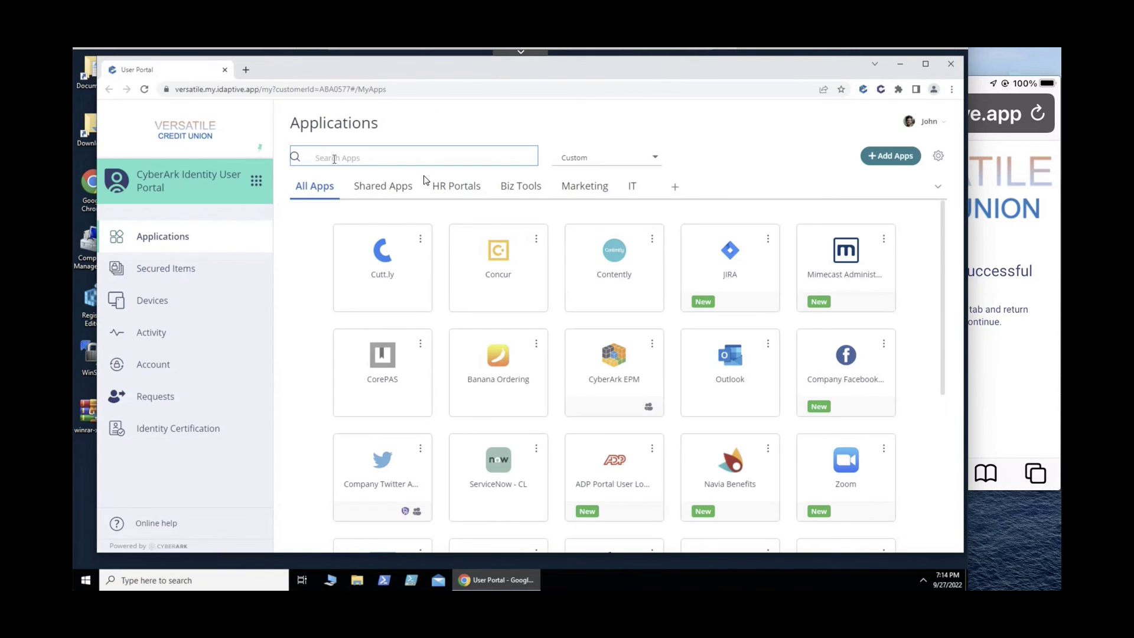
click(460, 187)
click(515, 189)
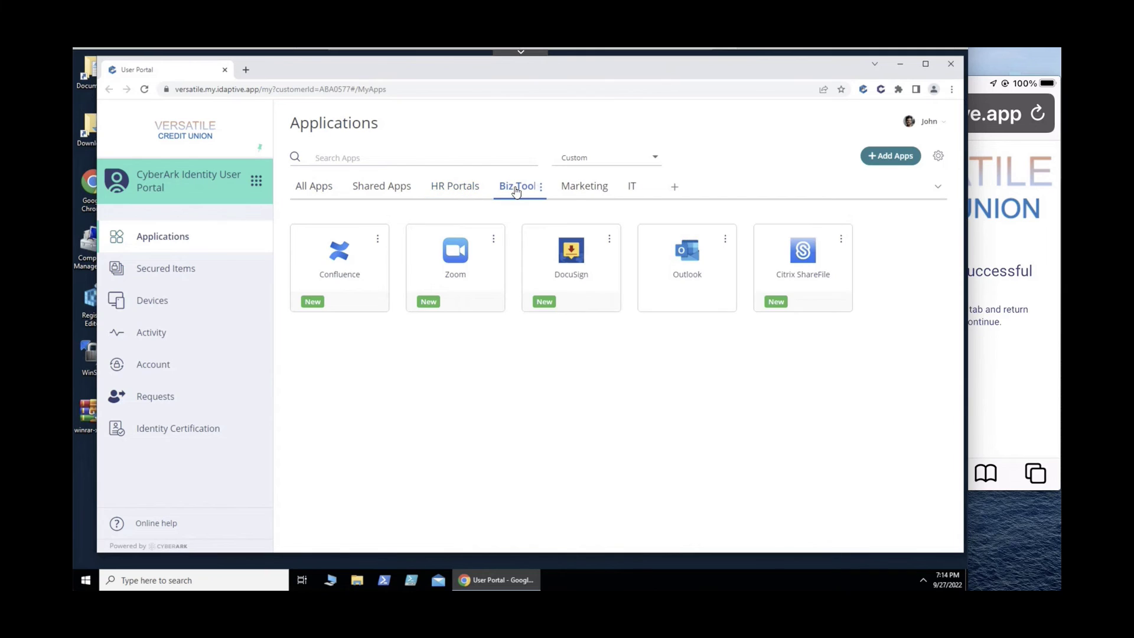
click(578, 188)
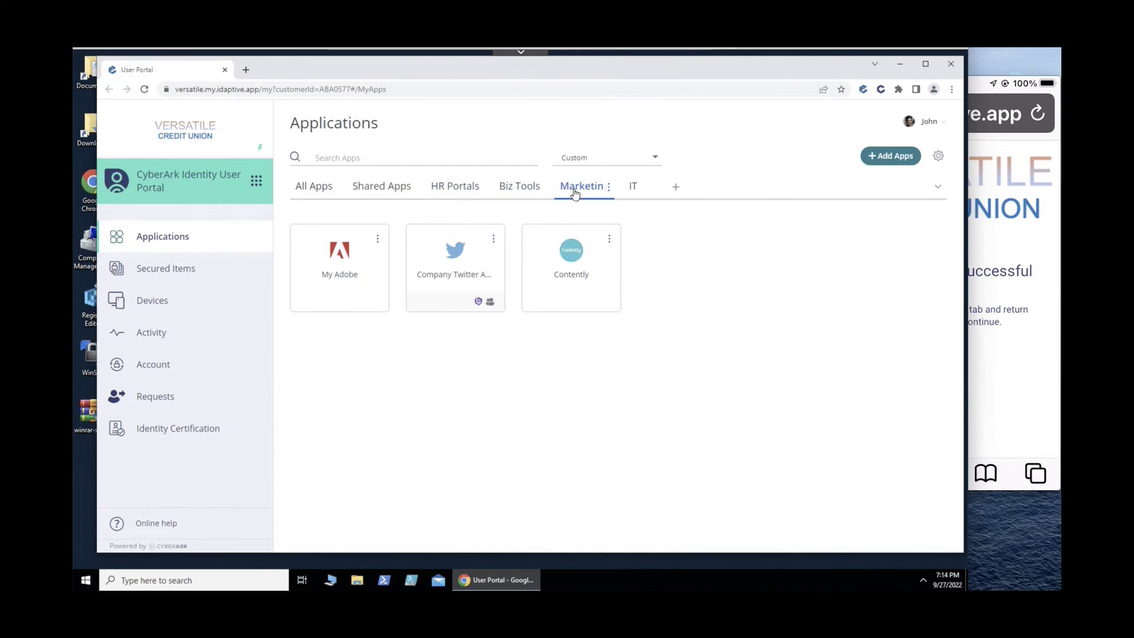
click(631, 187)
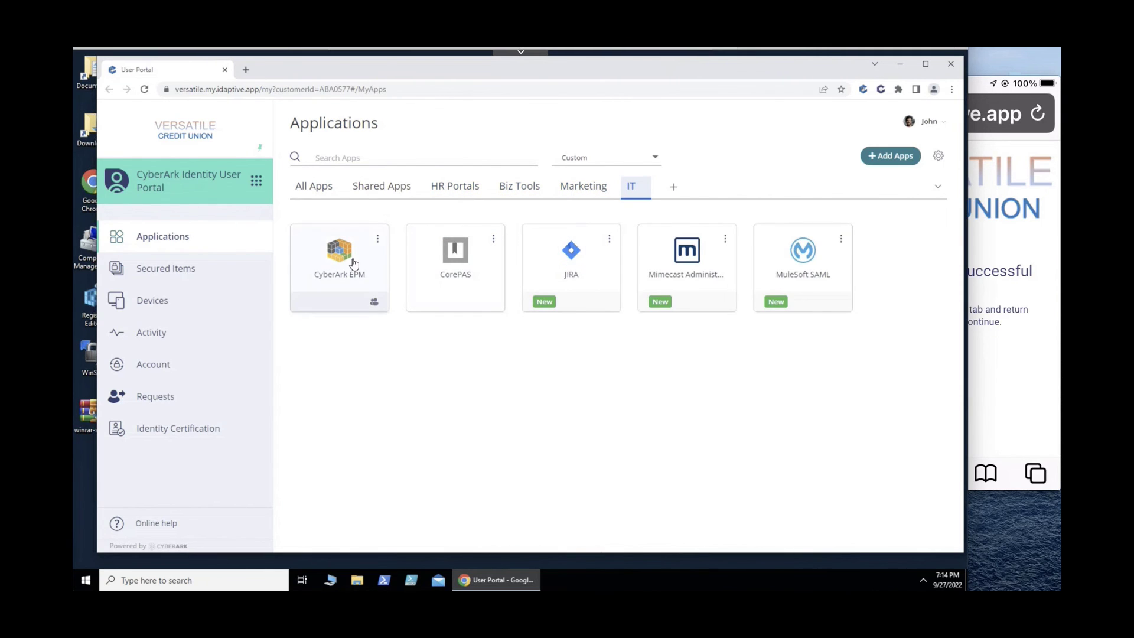
click(313, 185)
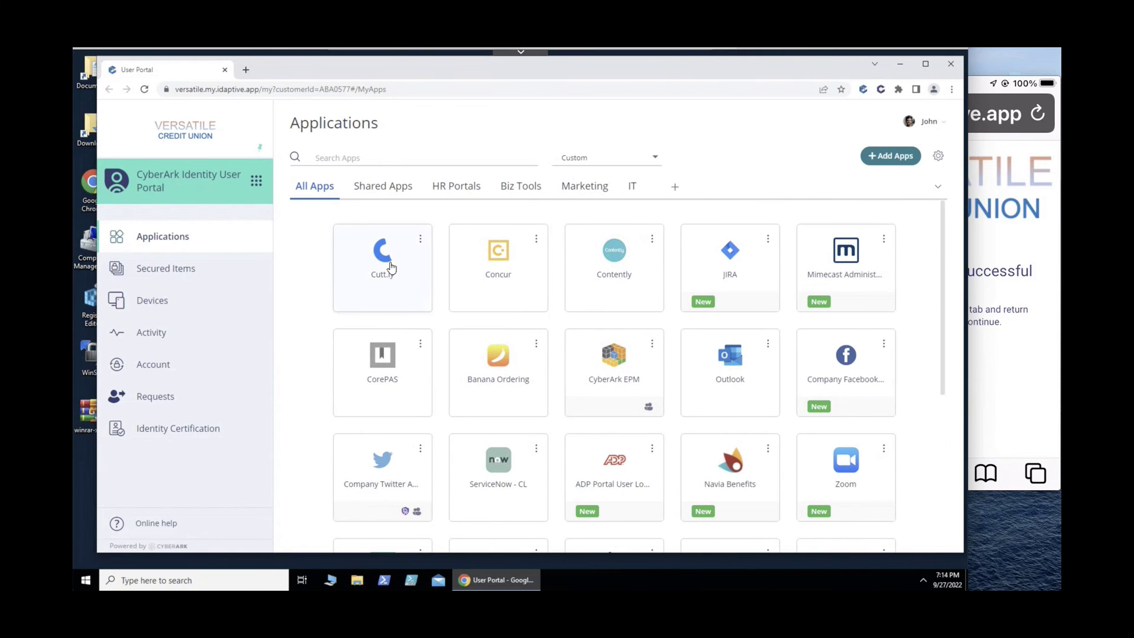
drag(392, 267, 583, 195)
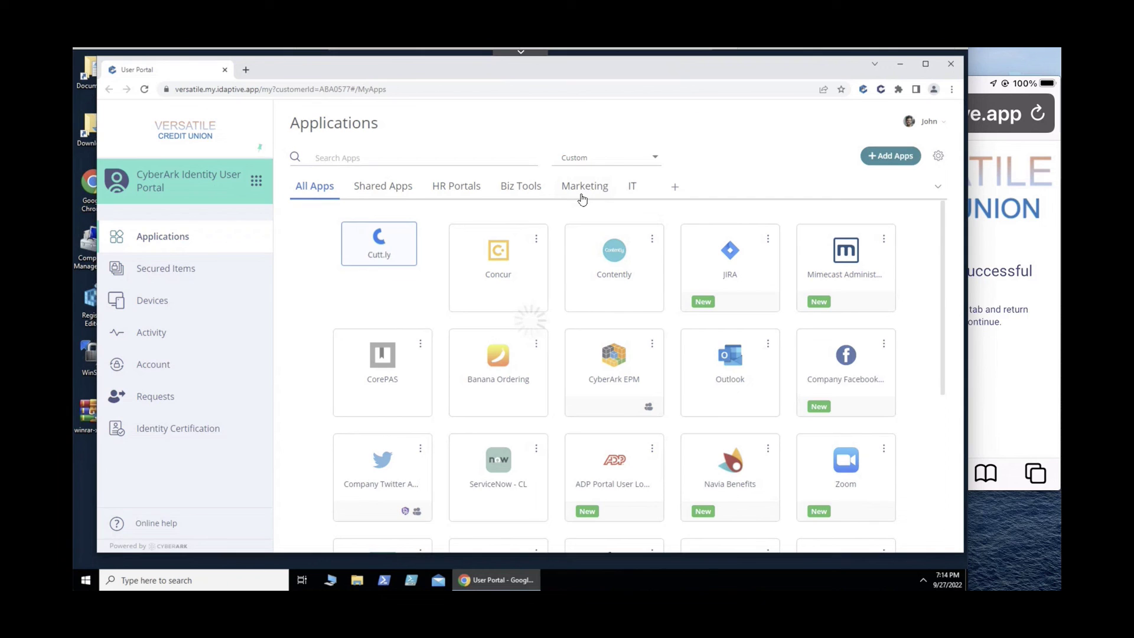
click(581, 196)
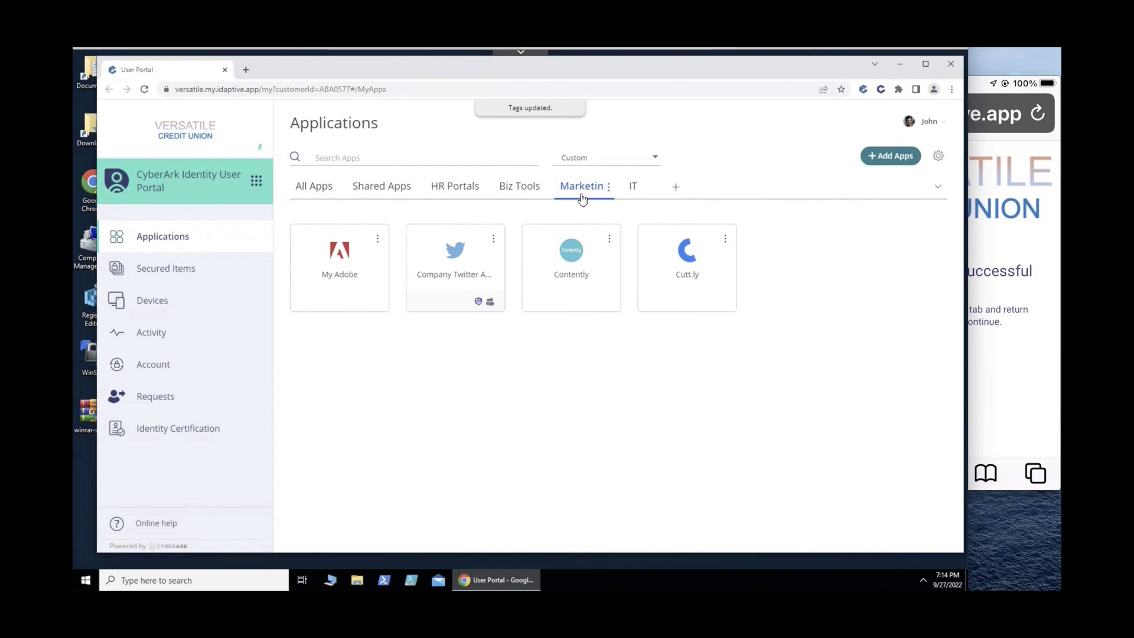